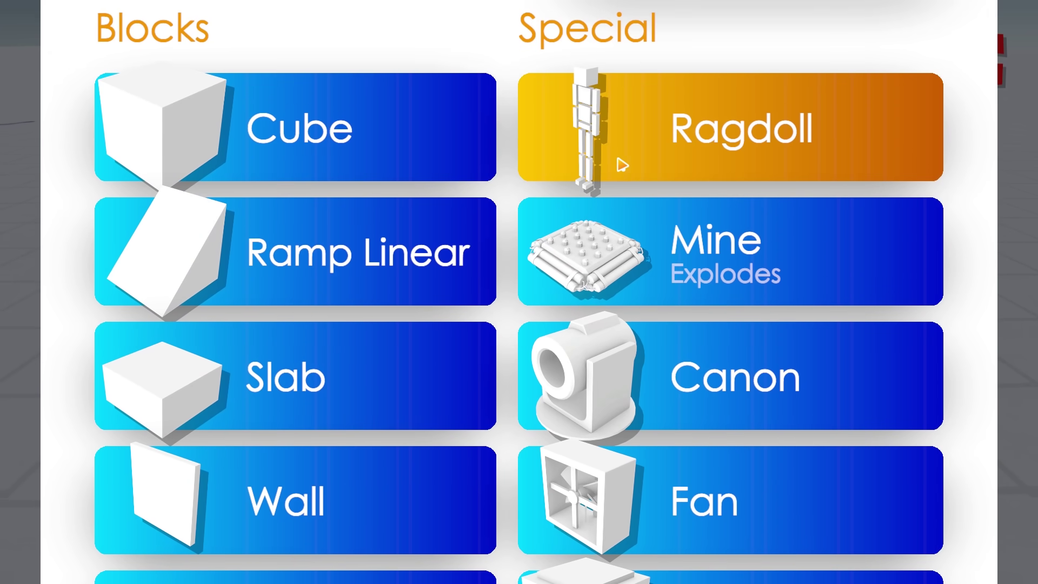
# Step: Spawn a Defender-variant ragdoll into the arena
pyautogui.click(622, 165)
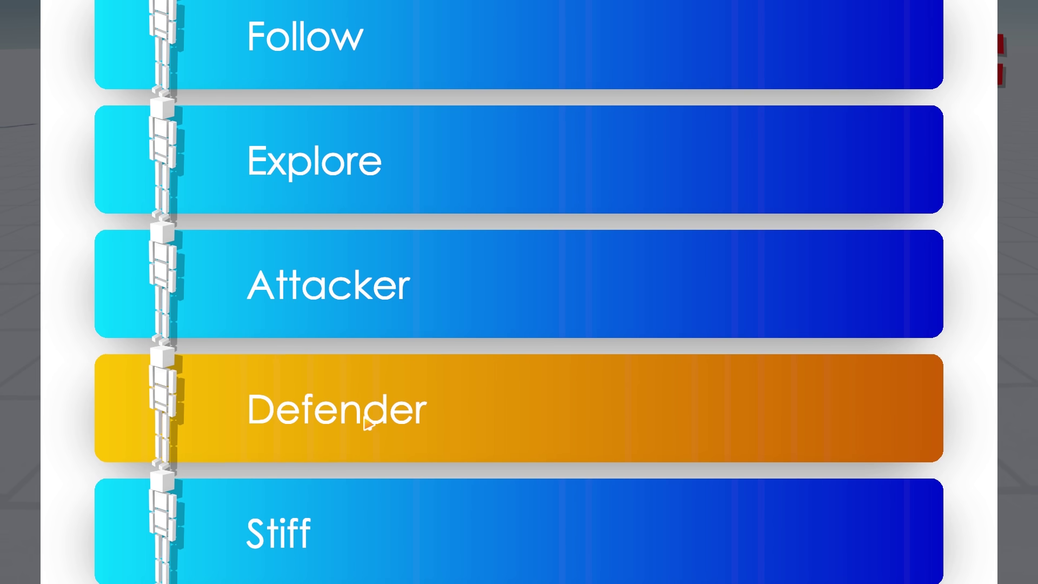
pyautogui.click(382, 412)
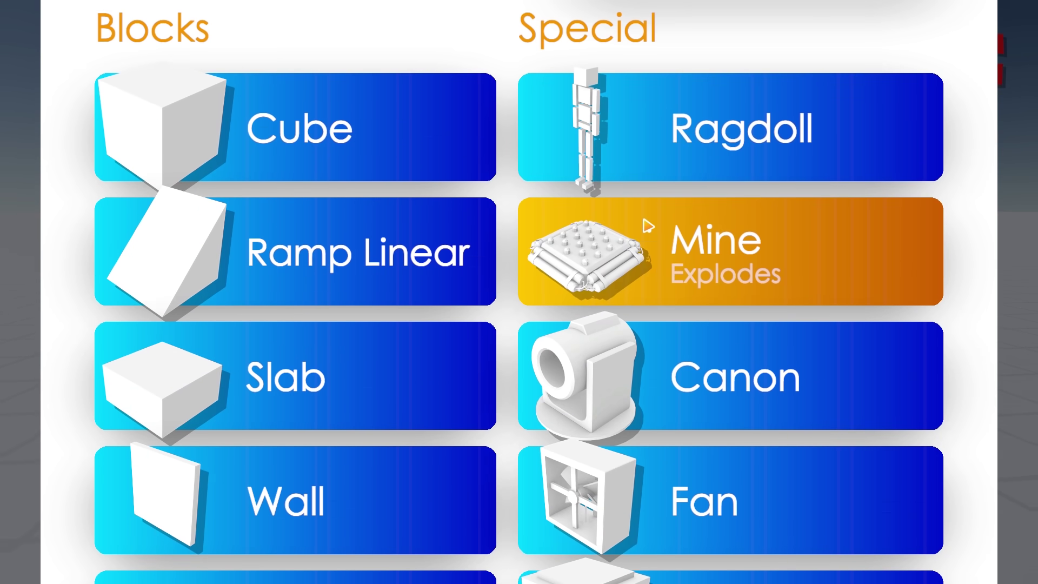
pyautogui.scroll(1, 632, 211)
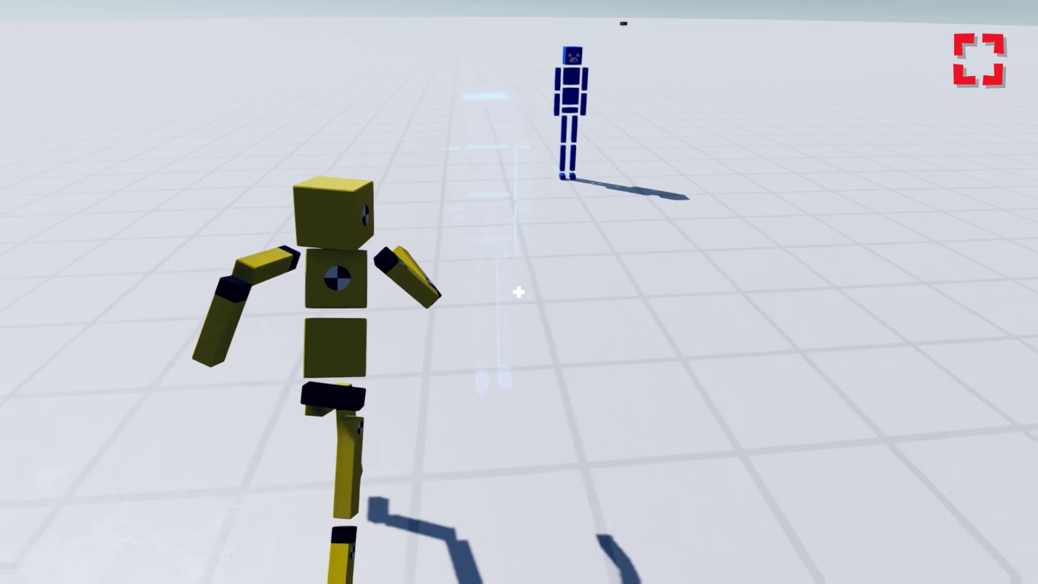
# Step: Walk forward toward the lone blue ragdoll
pyautogui.press('w')
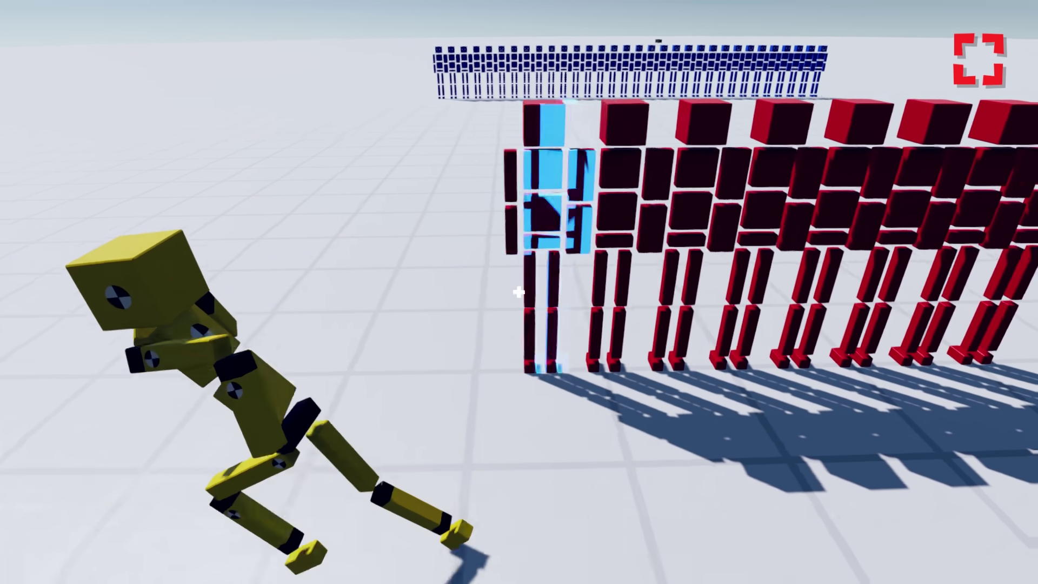
# Step: Place three more red ragdolls while strafing right along the row
pyautogui.press('d')
pyautogui.click(519, 292)
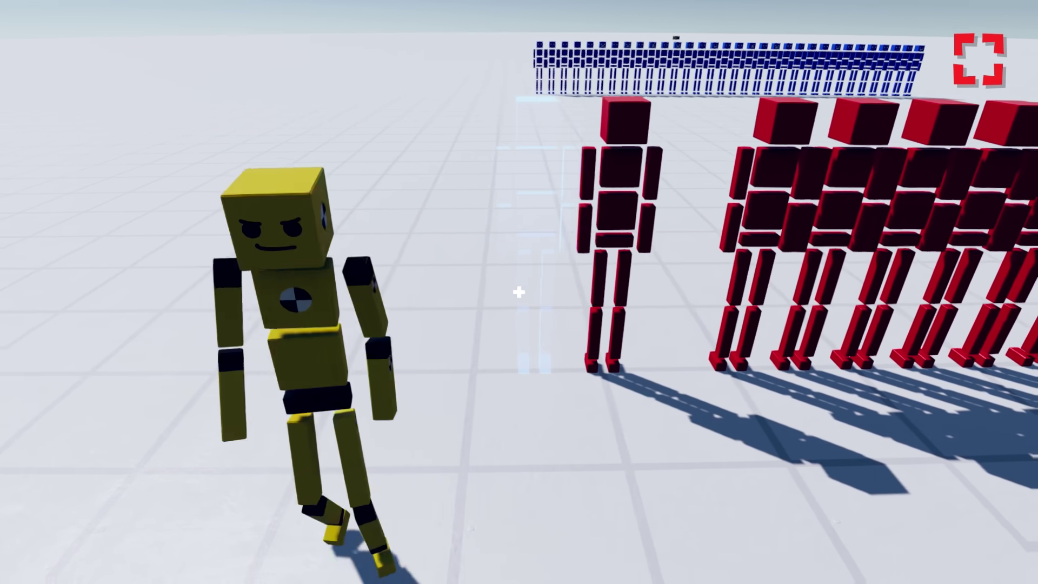
pyautogui.click(518, 292)
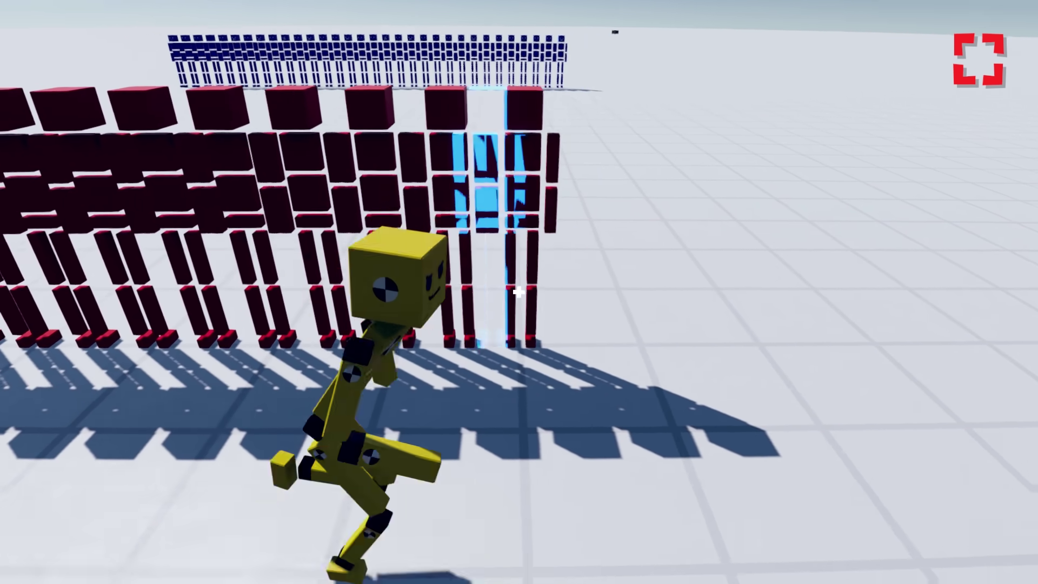
pyautogui.click(517, 292)
# Step: Move back to view both armies and toggle the time-scale mode
pyautogui.press('w')
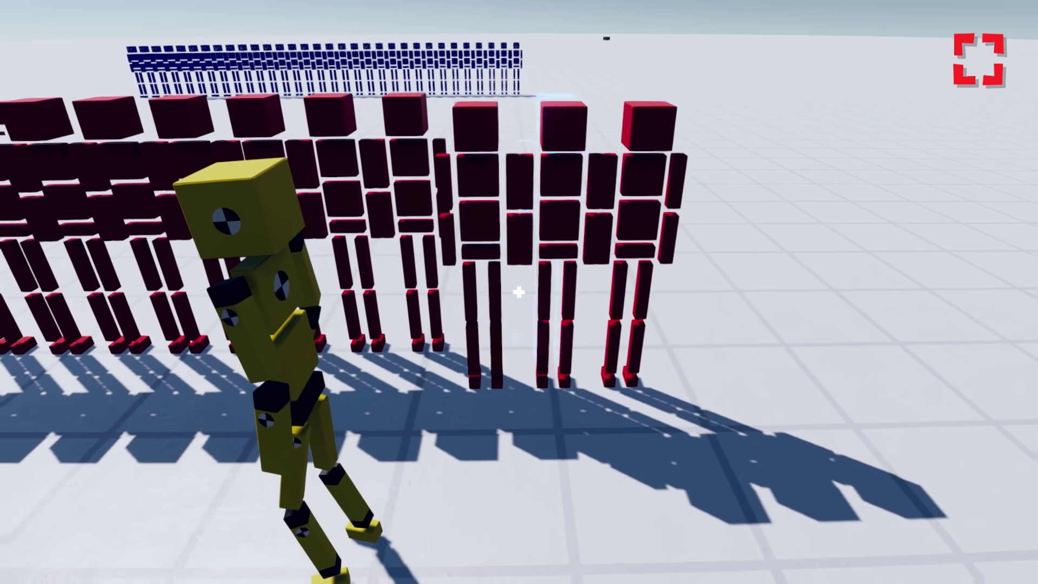
pyautogui.press('a')
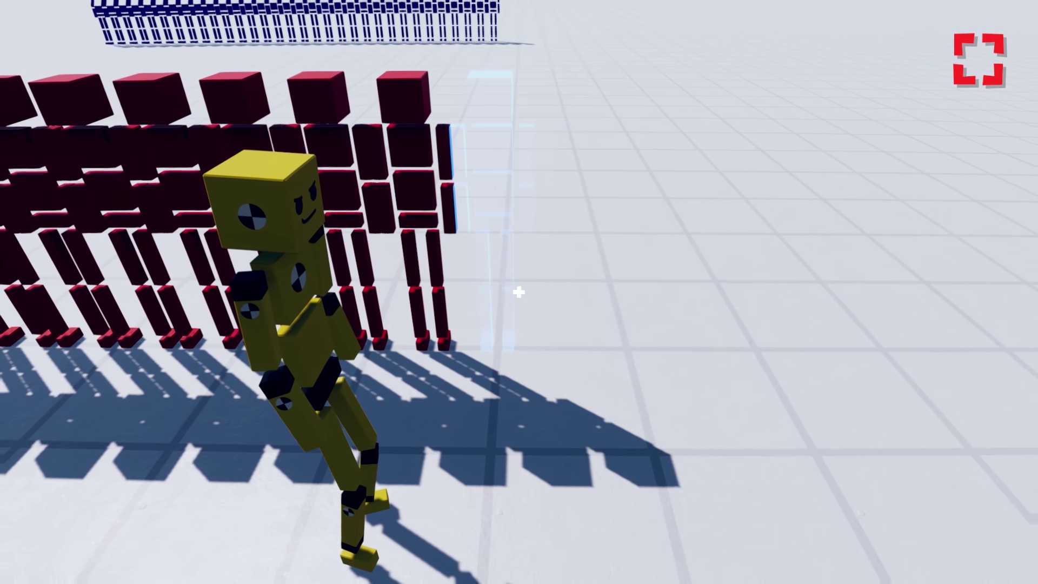
pyautogui.press('w')
pyautogui.press('s')
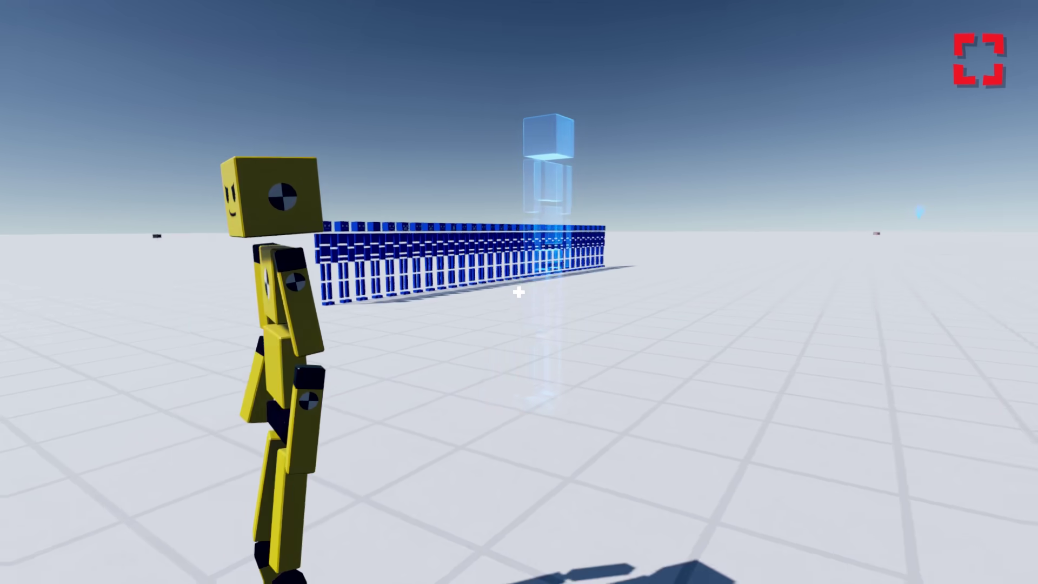
pyautogui.press('t')
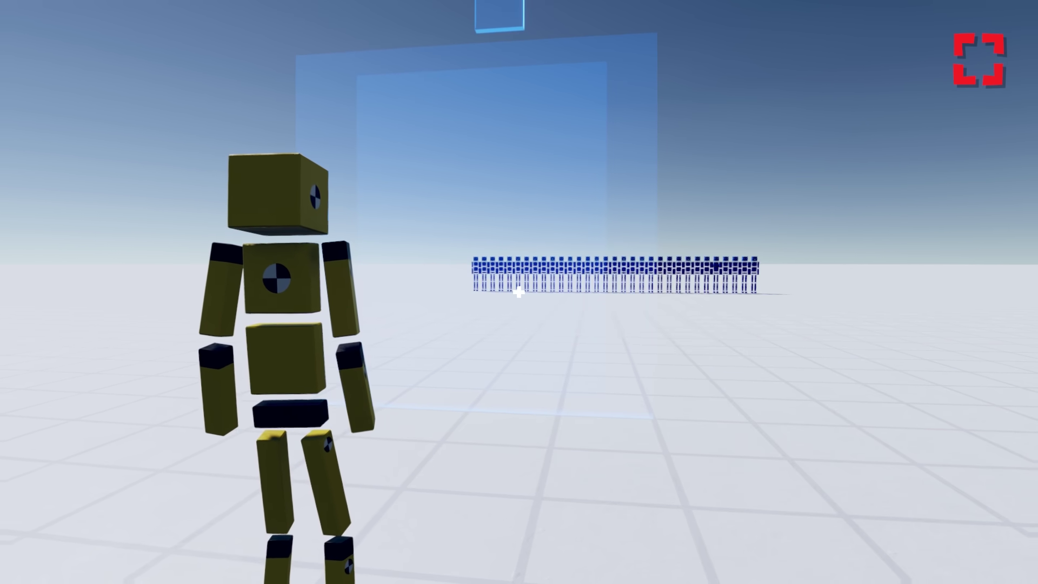
# Step: Select the 'Horizontal, Ejected' piston from the Blocks spawn menu
pyautogui.press('Tab')
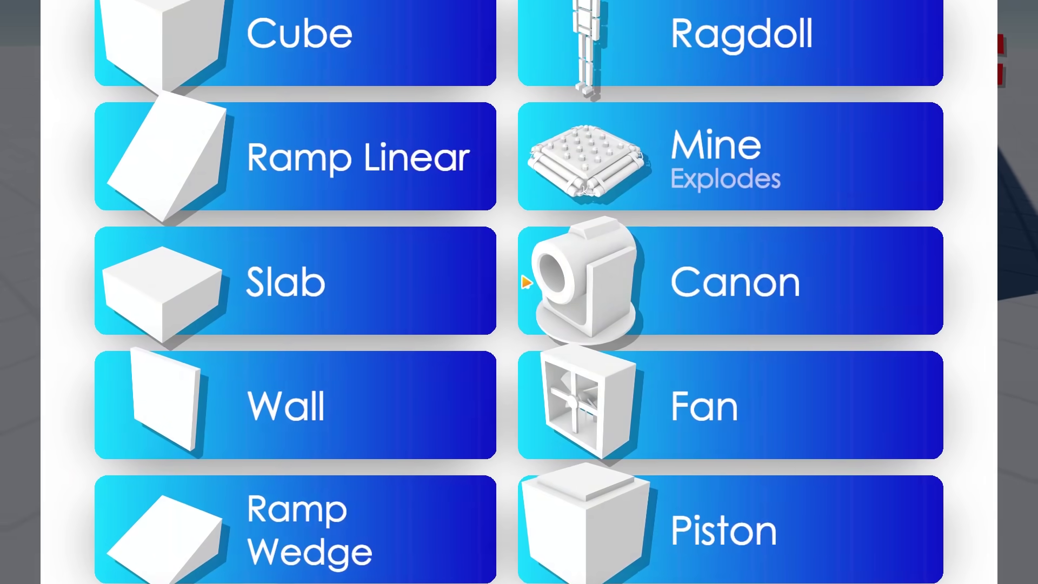
pyautogui.click(551, 244)
pyautogui.click(584, 454)
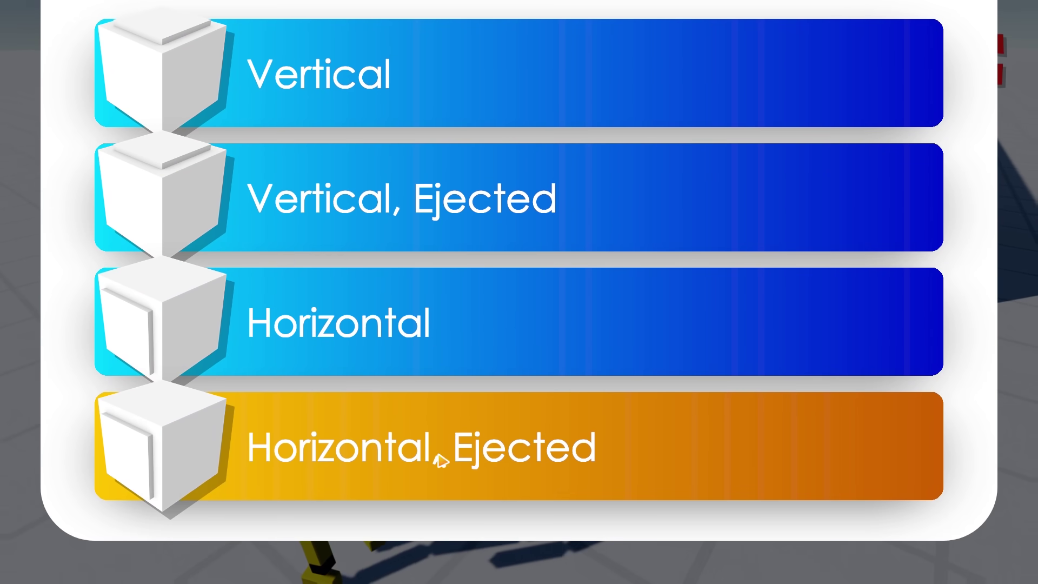
pyautogui.click(378, 445)
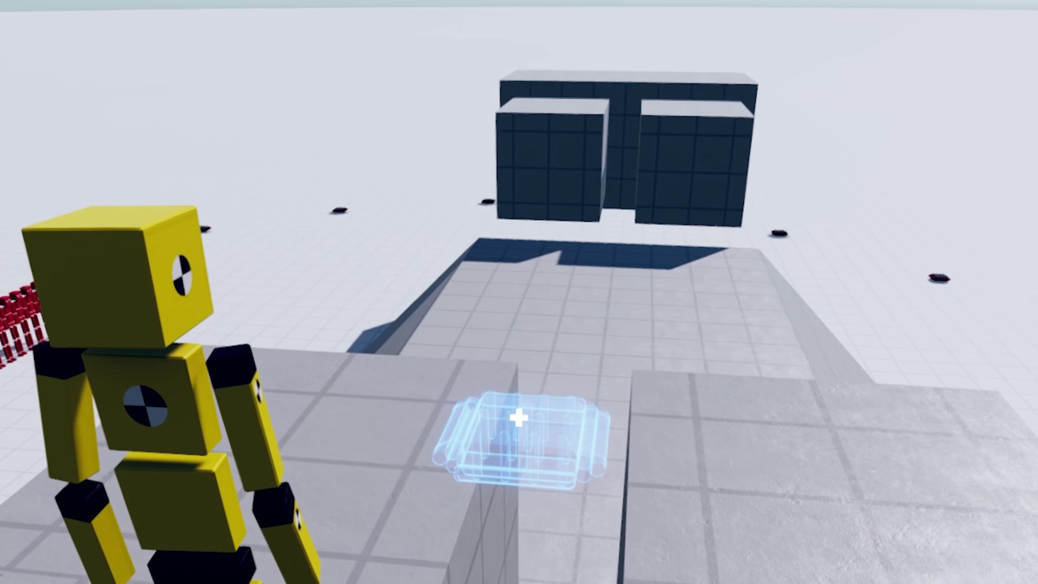
pyautogui.scroll(-3, 519, 417)
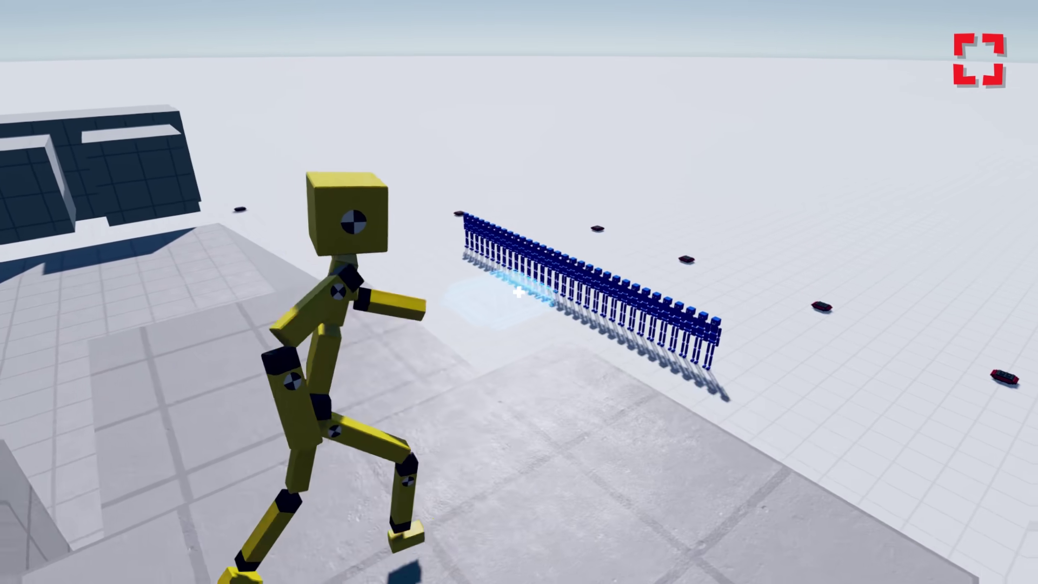
# Step: Place the row of blue dummies in the arena
pyautogui.click(518, 291)
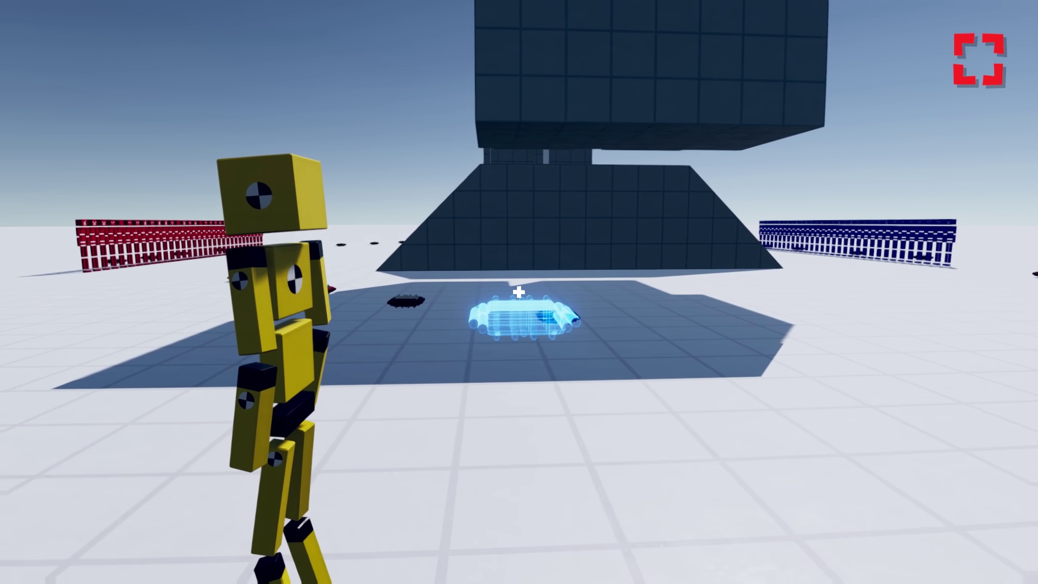
# Step: Drop a tank onto the floor between the red and blue rows
pyautogui.click(519, 292)
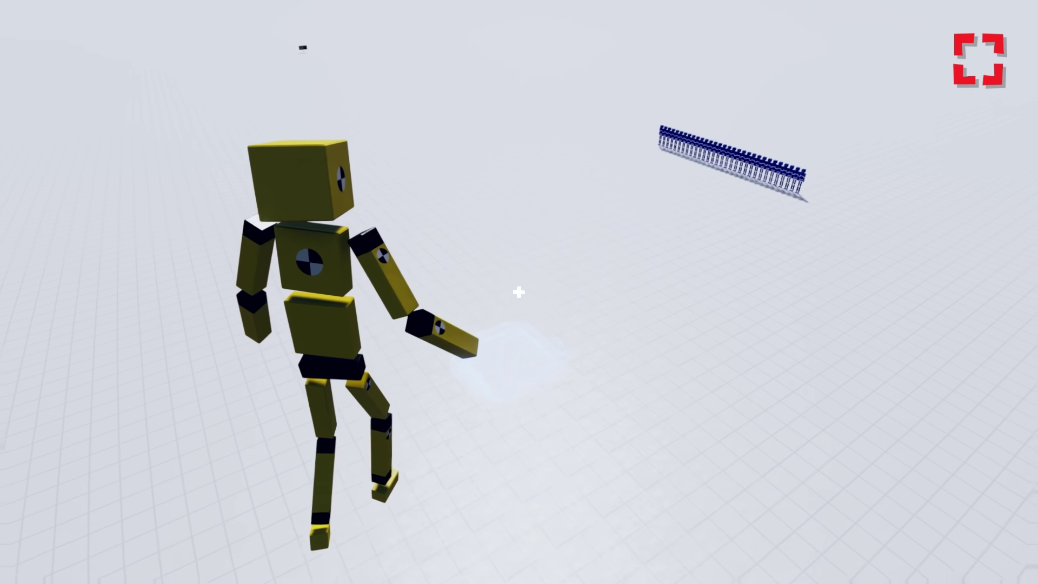
# Step: Place more blue dummies beside the yellow ragdoll, filling the gap in the row
pyautogui.click(519, 293)
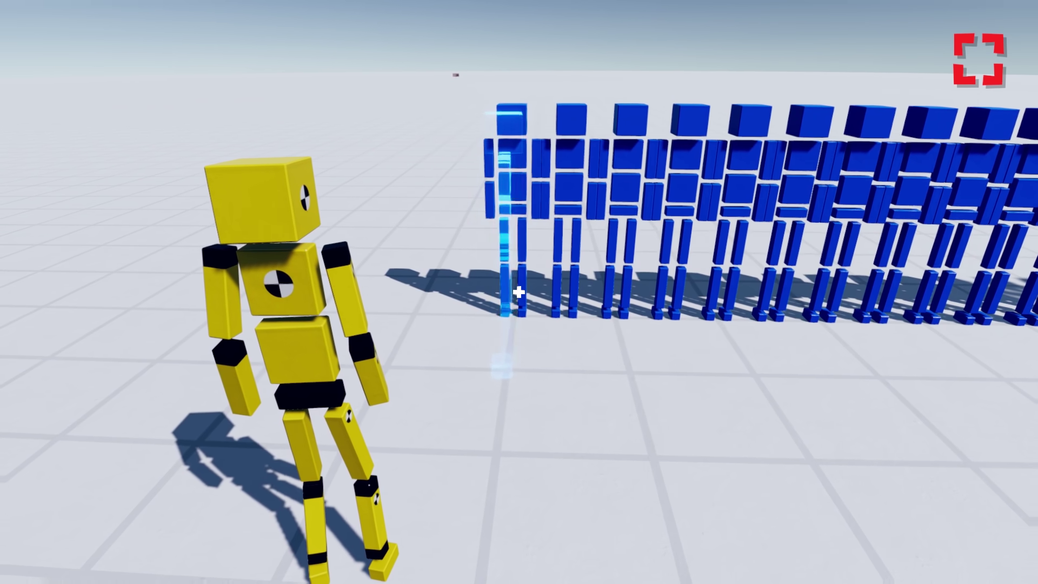
pyautogui.click(519, 292)
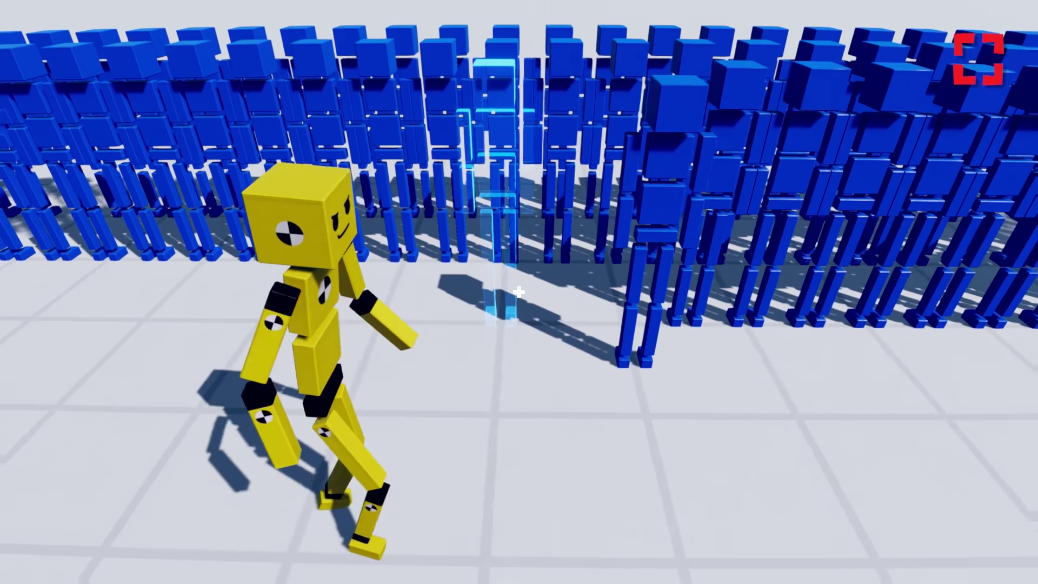
pyautogui.click(518, 292)
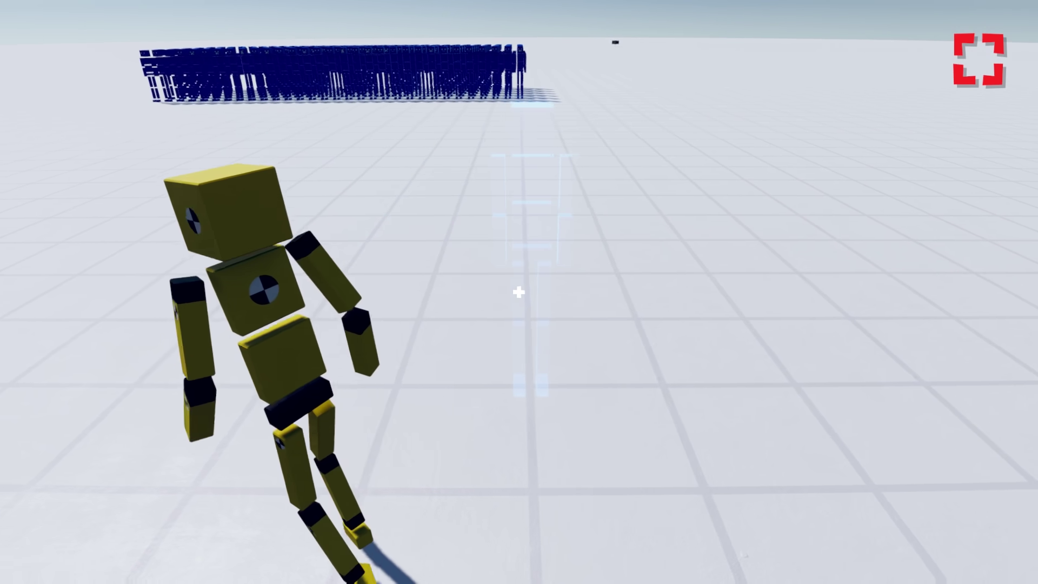
# Step: Place rows of red dummies, then turn toward the block of blue ragdolls
pyautogui.click(596, 292)
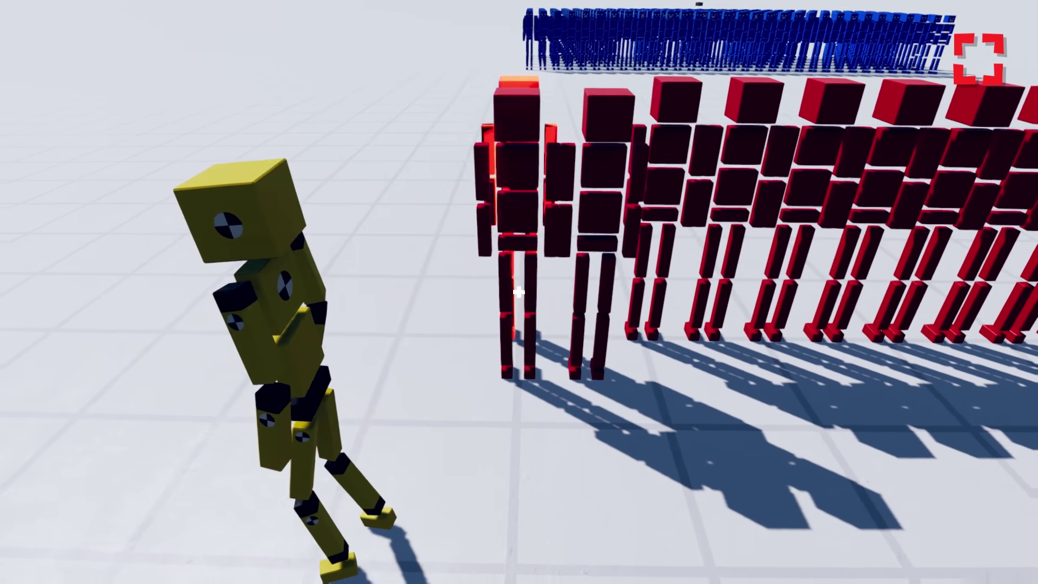
pyautogui.click(519, 292)
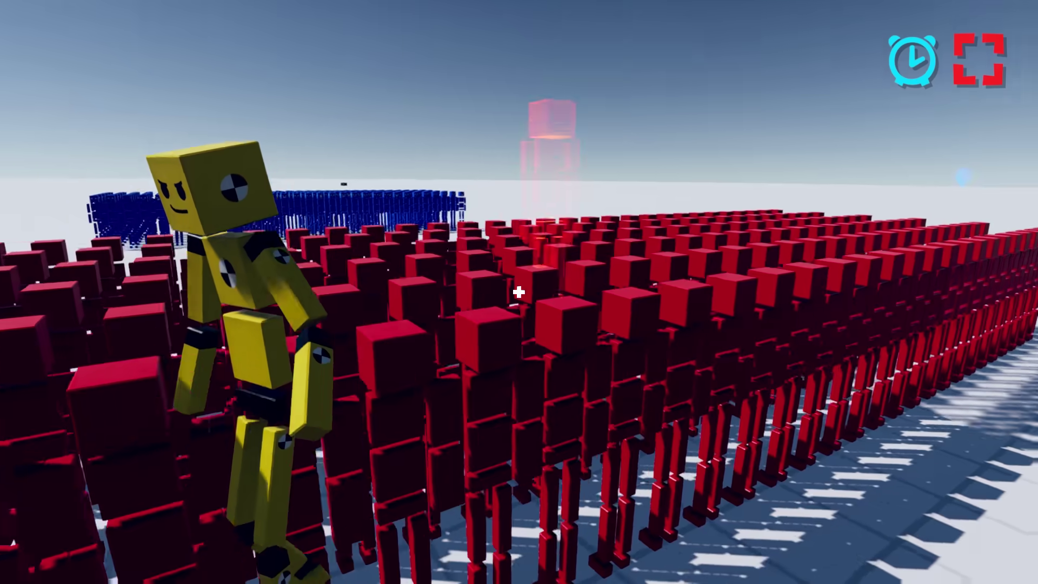
pyautogui.moveTo(518, 292); pyautogui.dragTo(519, 291)
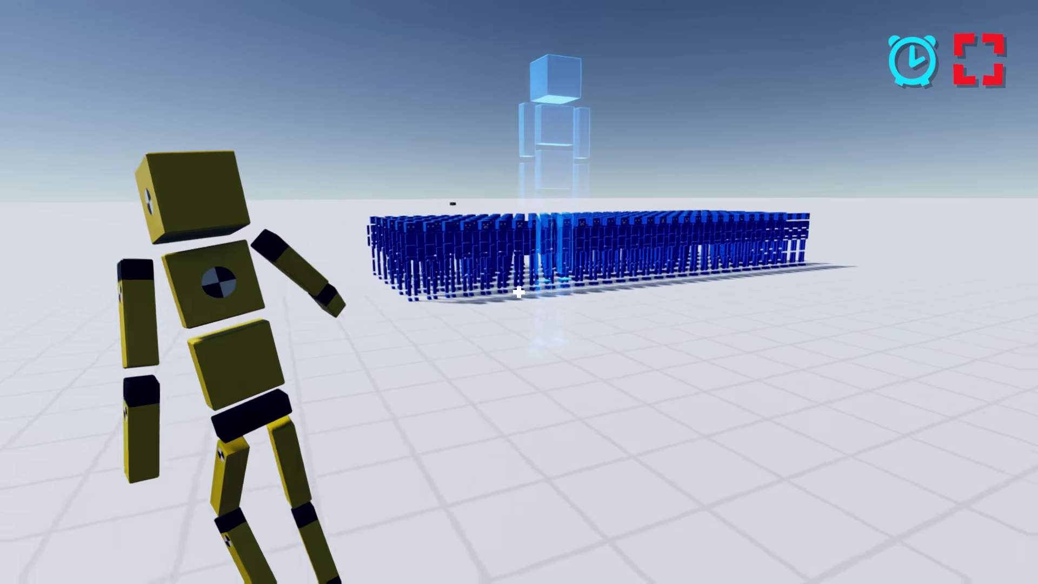
# Step: Fly to the red army and place a destructible stone pillar
pyautogui.press('w')
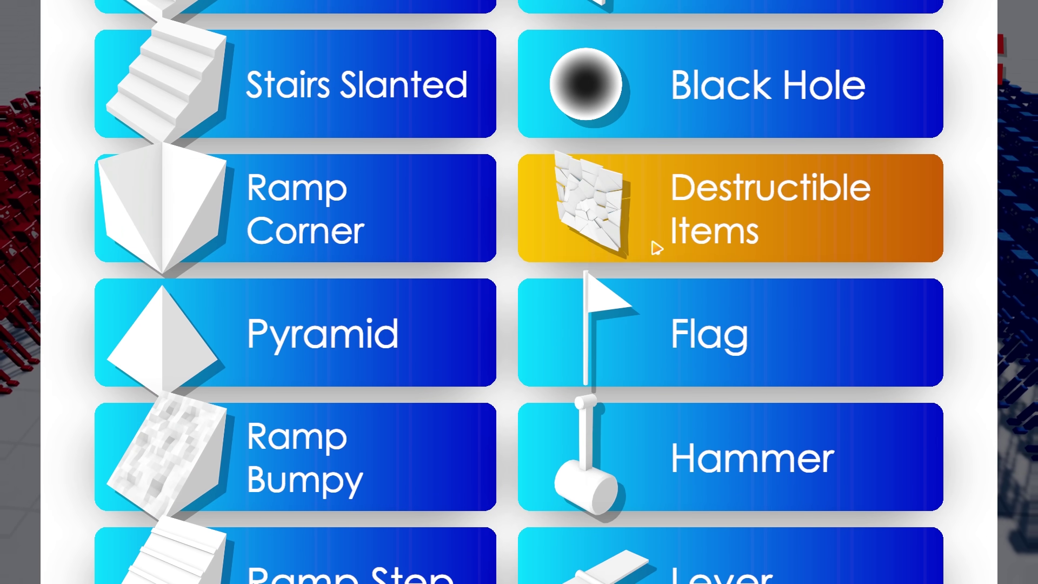
pyautogui.click(656, 249)
pyautogui.click(455, 304)
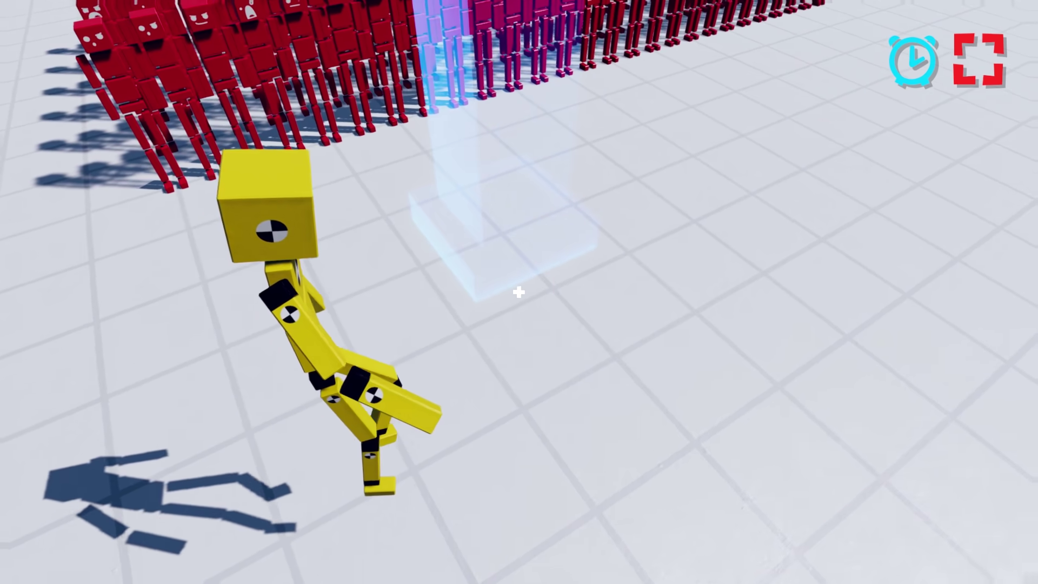
pyautogui.click(520, 292)
pyautogui.press('Escape')
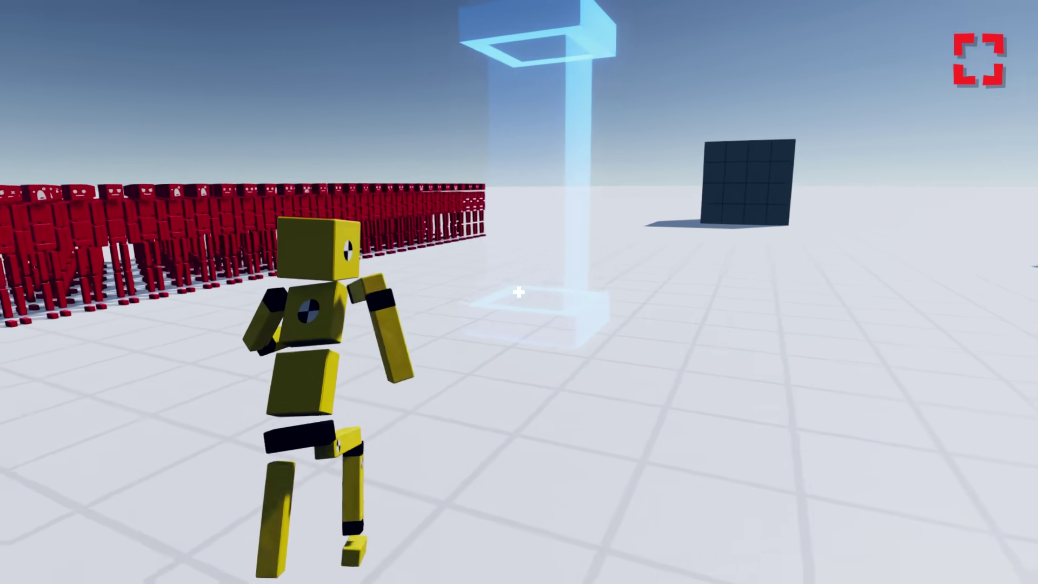
# Step: Select the Full Swing hammer from the item menu
pyautogui.press('Tab')
pyautogui.scroll(-3, 560, 302)
pyautogui.click(551, 312)
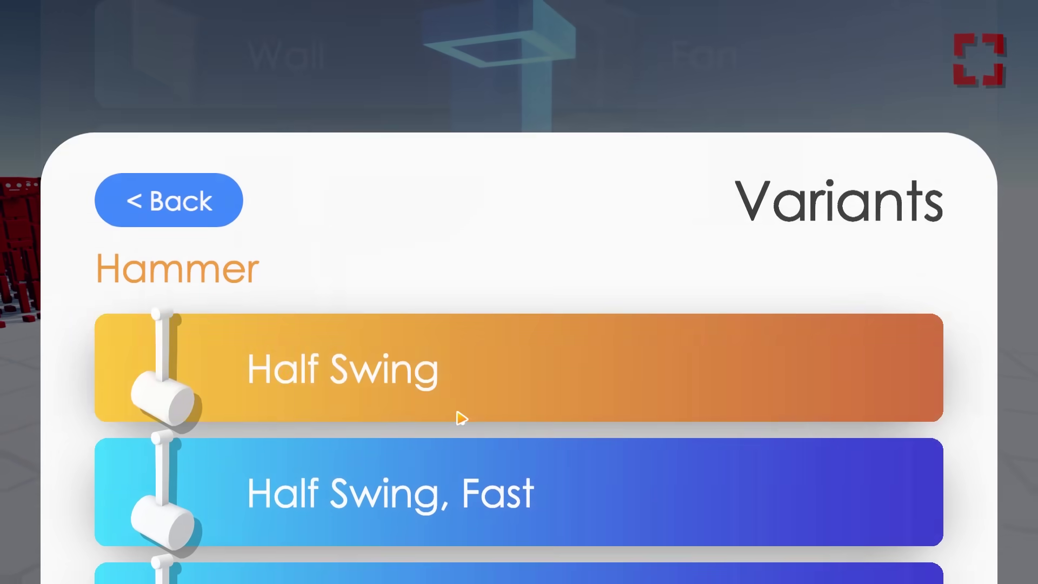
pyautogui.scroll(-3, 454, 420)
pyautogui.click(452, 422)
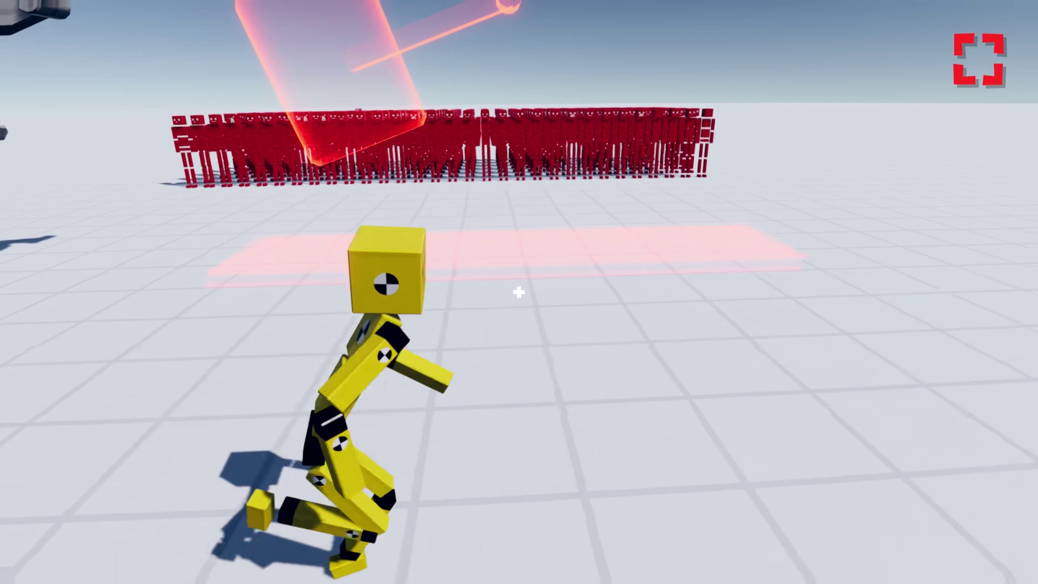
# Step: Drop the Full Swing hammer at the preview spot before the red ragdolls
pyautogui.click(519, 292)
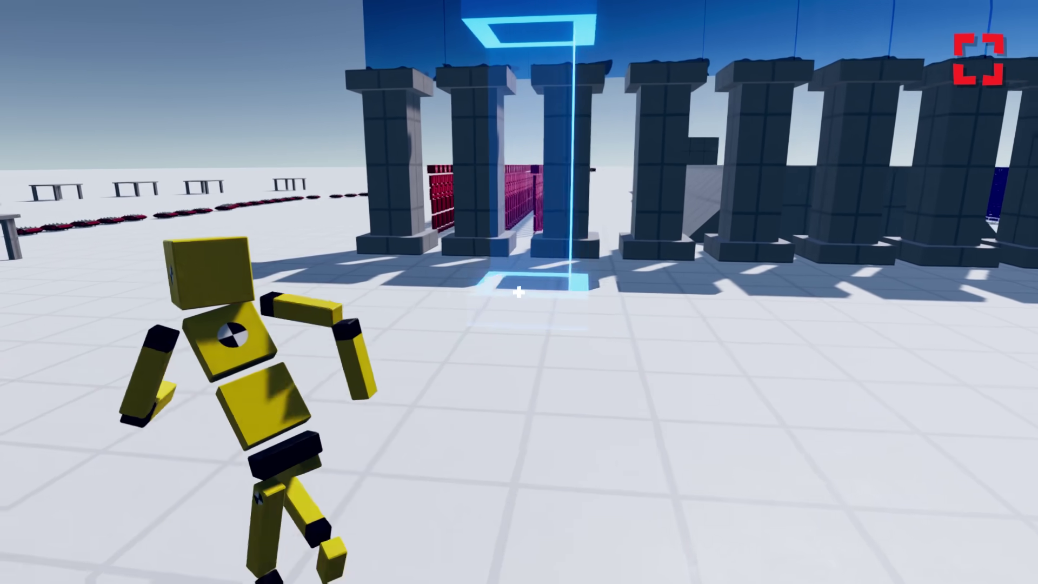
# Step: Select the Pillar variant from Destructible Items, ready to place at the row's end
pyautogui.click(519, 292)
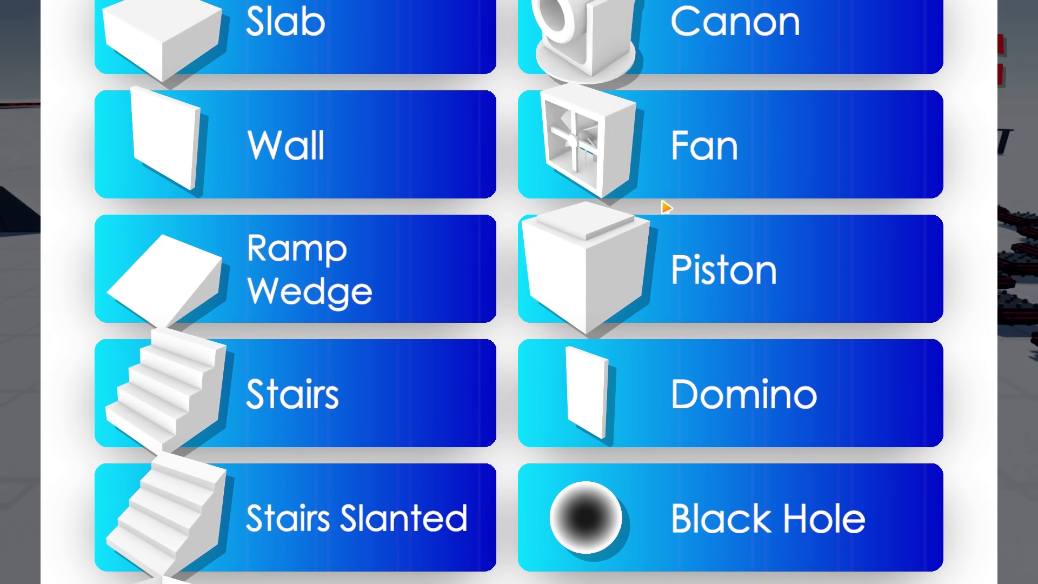
pyautogui.scroll(-2, 665, 207)
pyautogui.click(674, 417)
pyautogui.scroll(-2, 433, 319)
pyautogui.click(394, 421)
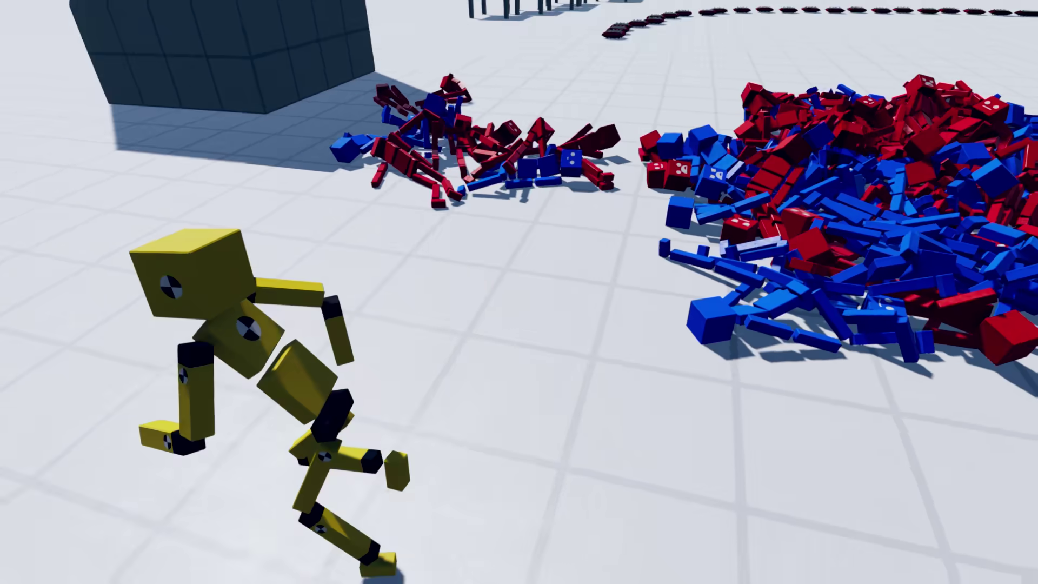
# Step: Grab a red ragdoll from the heap with the hand tool and fling it
pyautogui.click(519, 292)
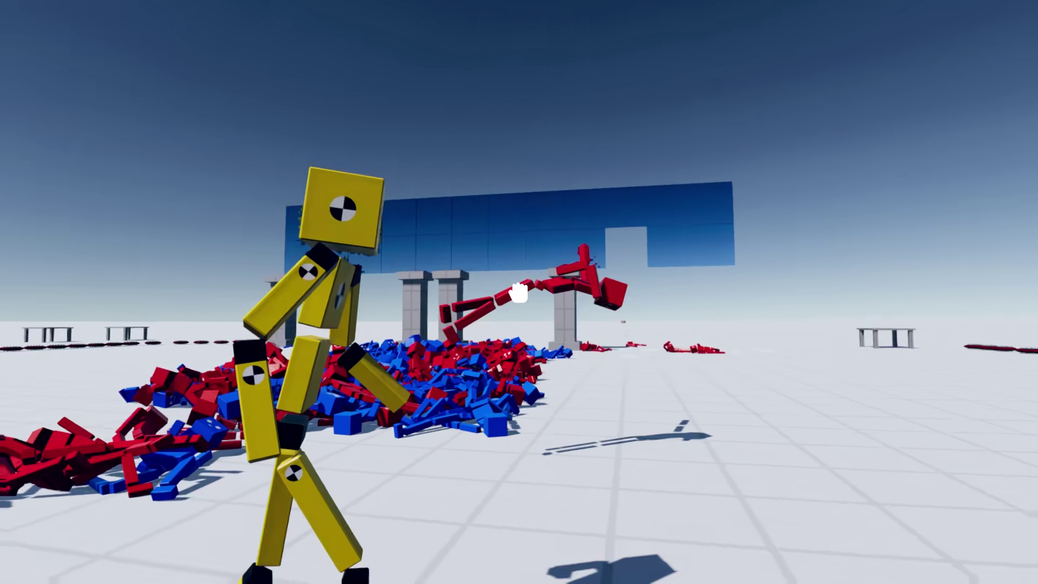